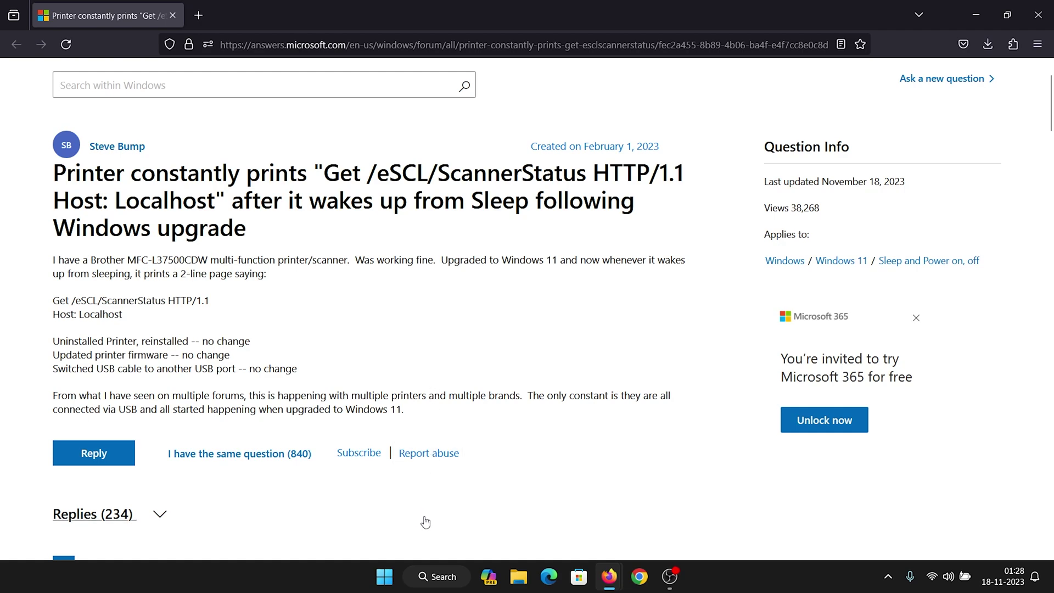
- Set the Print Spooler service's startup type to Automatic in Services, then close Services
{"action": "left_click", "coordinate": [442, 577]}
{"action": "type", "text": "services"}
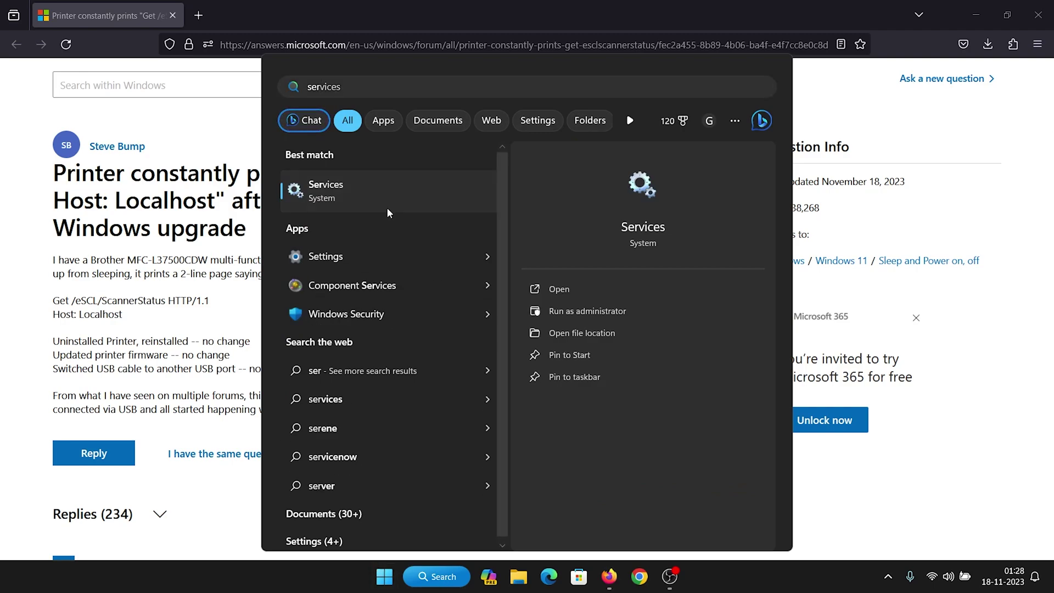
{"action": "key", "text": "Return"}
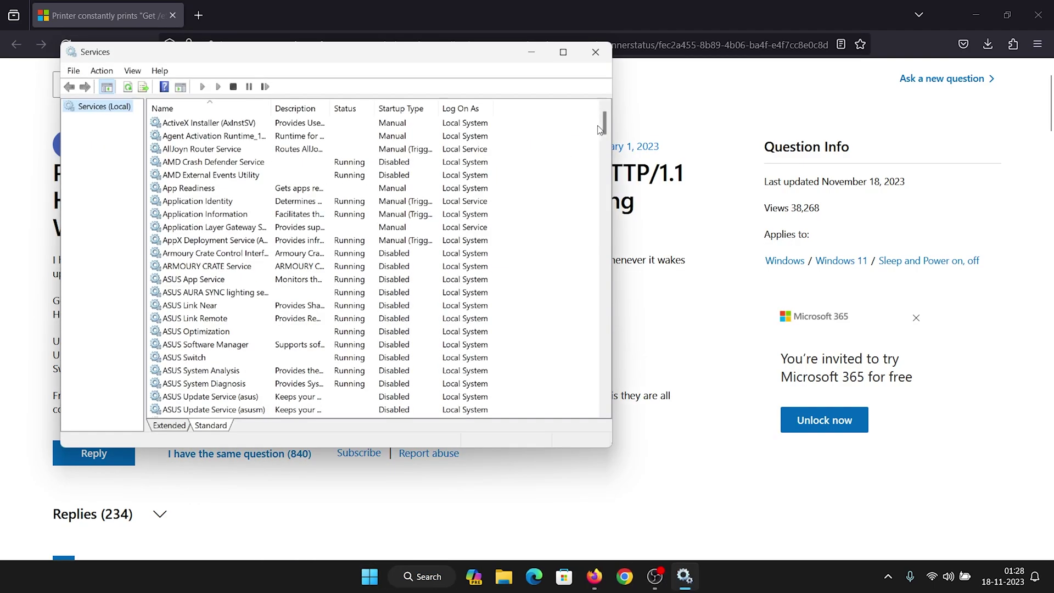
{"action": "mouse_move", "coordinate": [603, 124]}
{"action": "left_mouse_down"}
{"action": "mouse_move", "coordinate": [606, 329]}
{"action": "mouse_move", "coordinate": [605, 276]}
{"action": "left_mouse_up"}
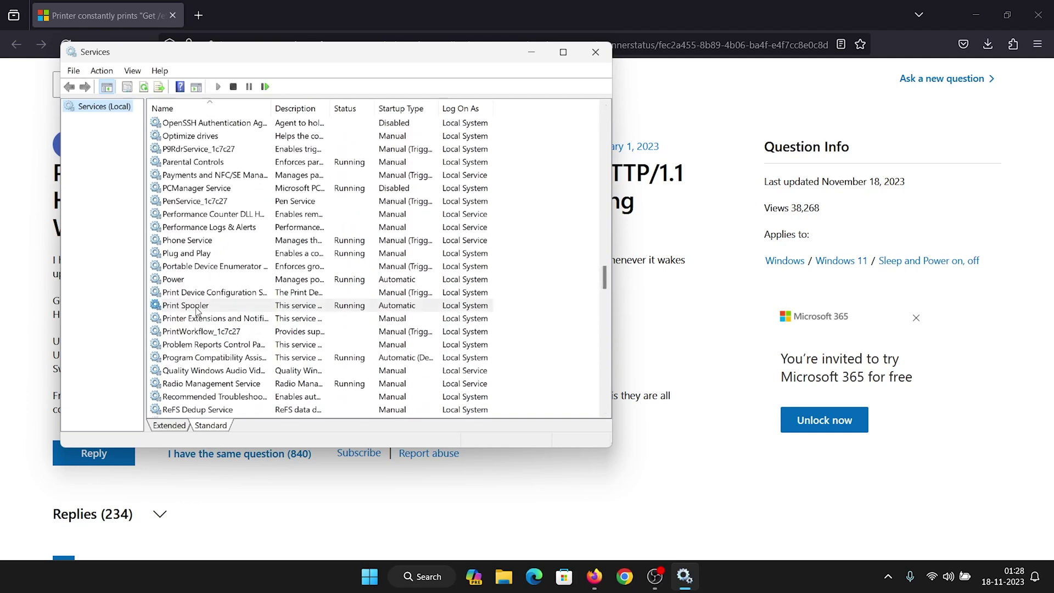
{"action": "double_click", "coordinate": [186, 306]}
{"action": "left_click", "coordinate": [365, 238]}
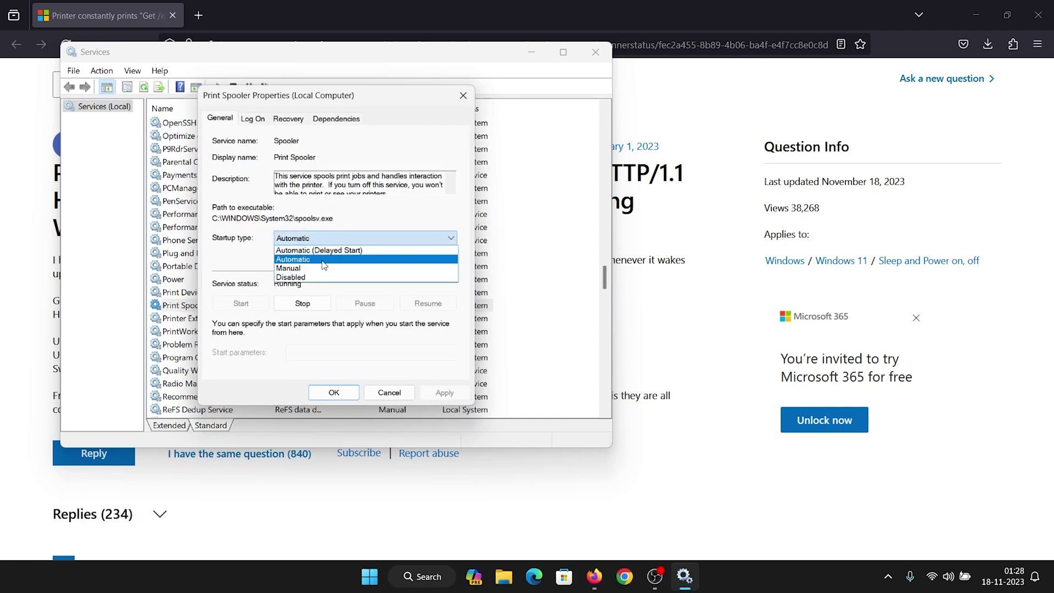
{"action": "left_click", "coordinate": [322, 260]}
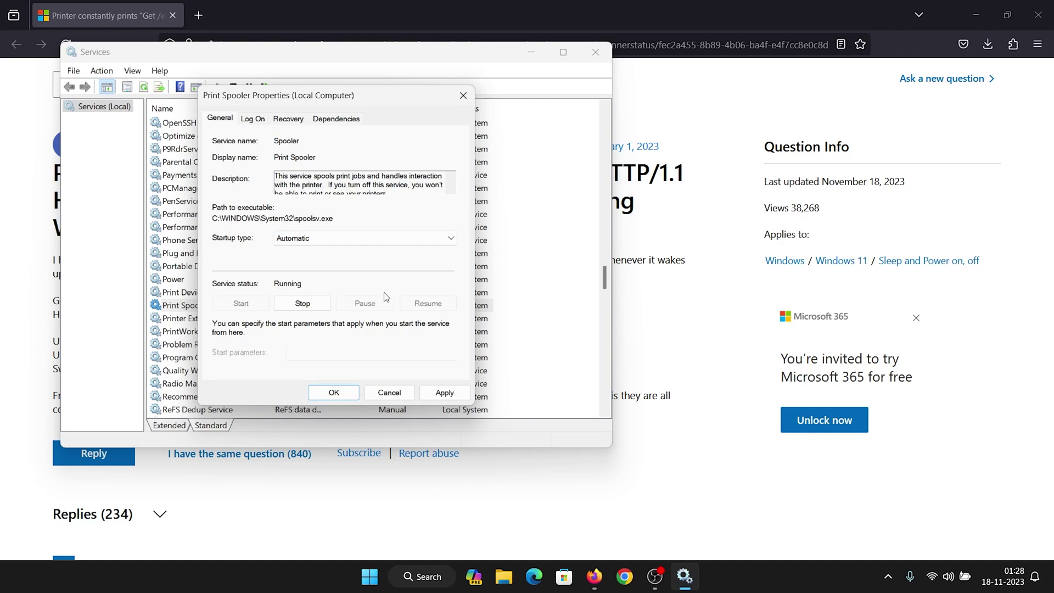
{"action": "left_click", "coordinate": [444, 392]}
{"action": "left_click", "coordinate": [333, 393]}
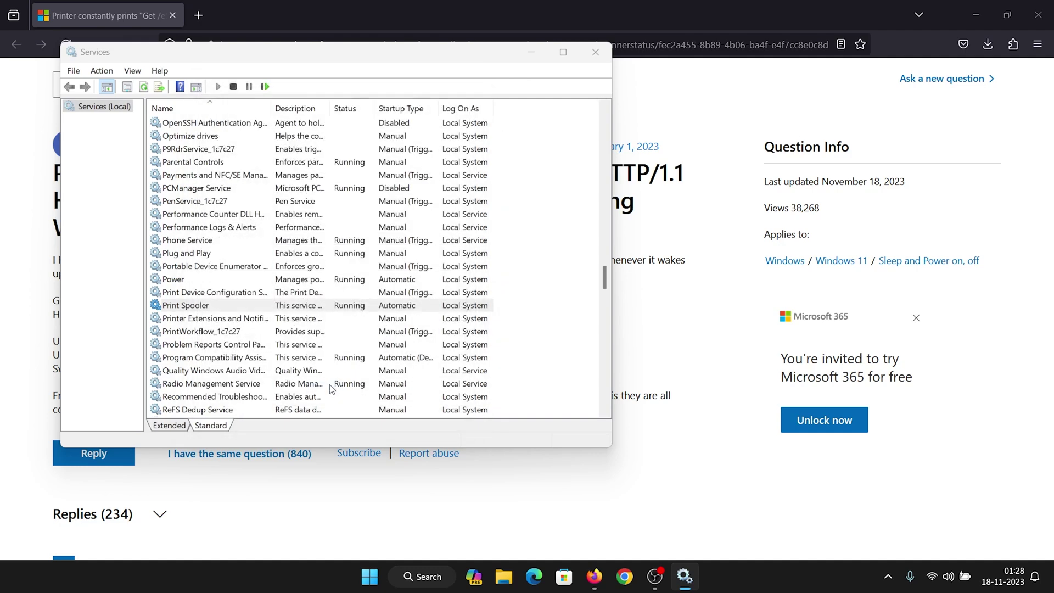
{"action": "left_click", "coordinate": [331, 305]}
{"action": "left_click", "coordinate": [595, 52]}
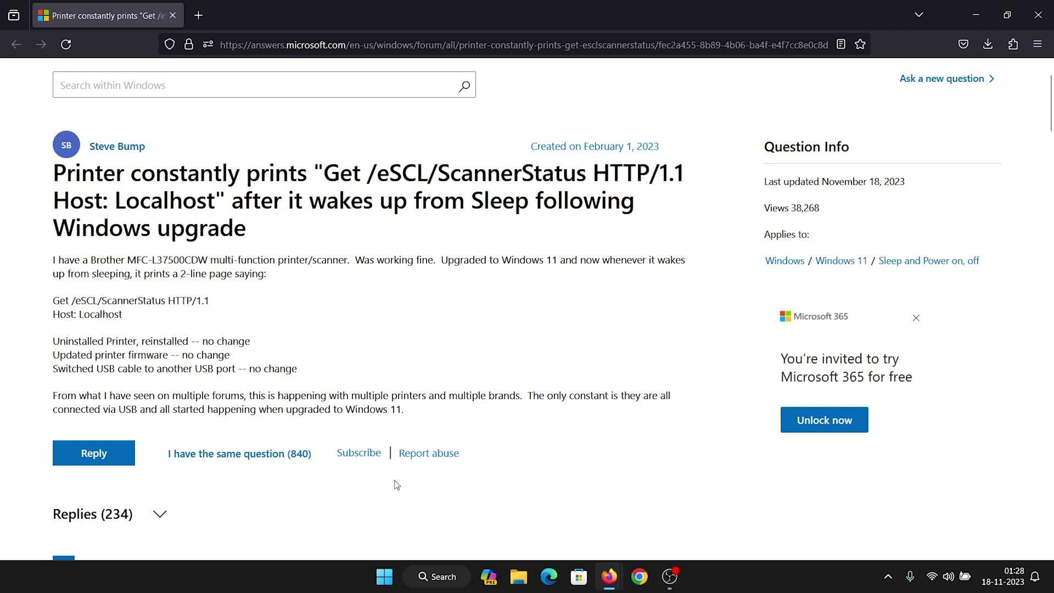
- Run the Printer troubleshooter from Settings > System > Troubleshoot > Other troubleshooters
{"action": "right_click", "coordinate": [384, 576]}
{"action": "left_click", "coordinate": [346, 495]}
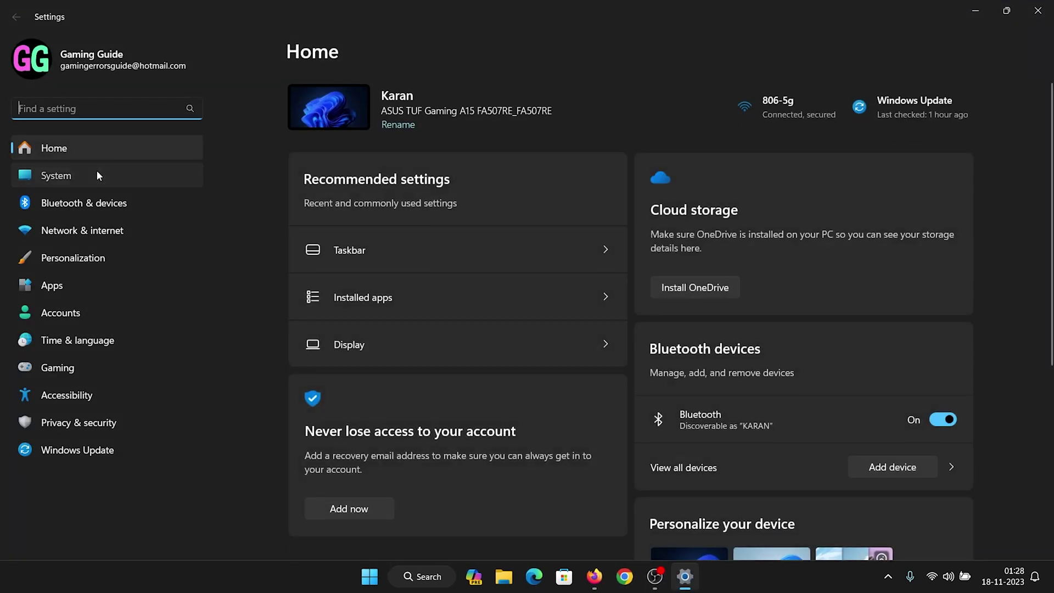
{"action": "left_click", "coordinate": [96, 170]}
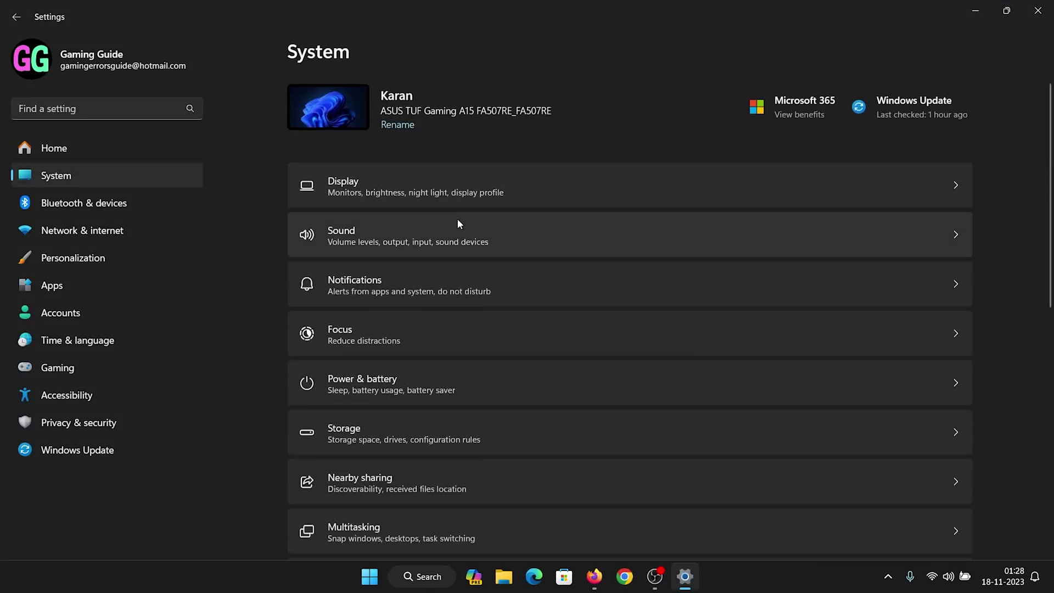
{"action": "scroll", "coordinate": [457, 218], "scroll_direction": "down", "scroll_amount": 4}
{"action": "scroll", "coordinate": [457, 218], "scroll_direction": "down", "scroll_amount": 1}
{"action": "left_click", "coordinate": [465, 326]}
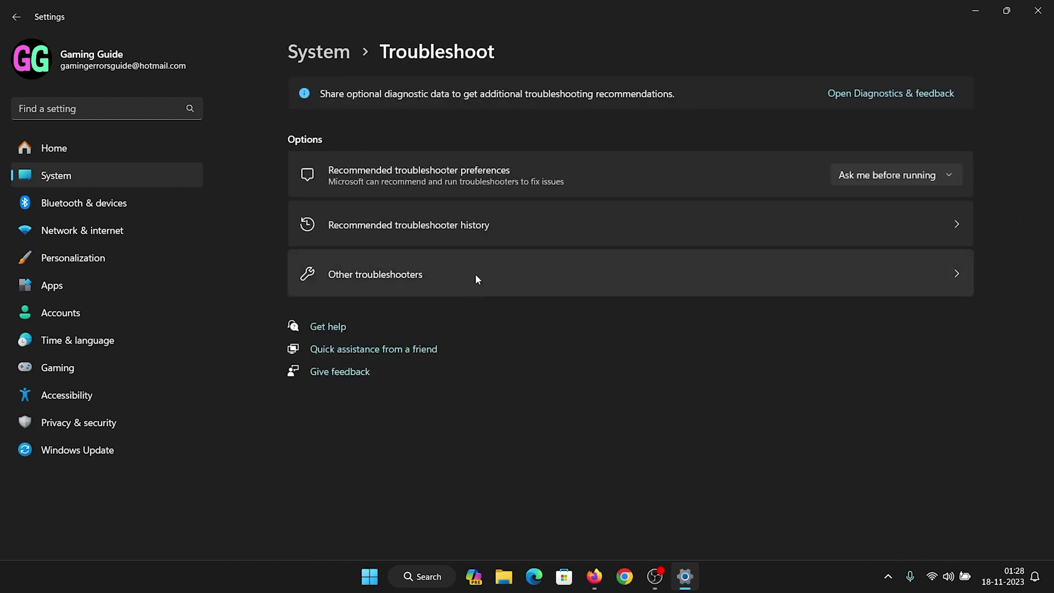
{"action": "left_click", "coordinate": [475, 279]}
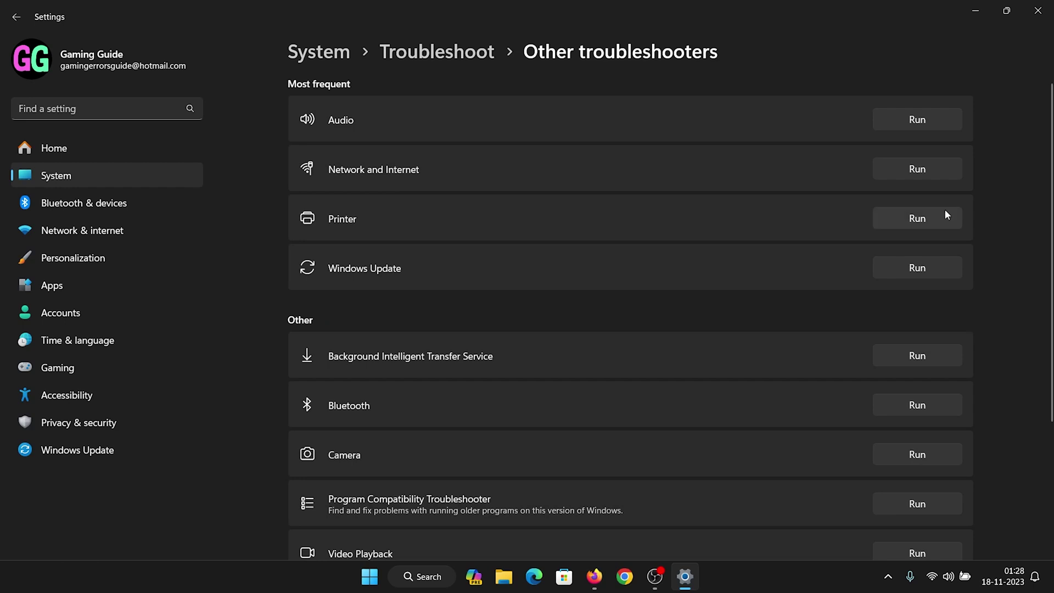
{"action": "left_click", "coordinate": [931, 216]}
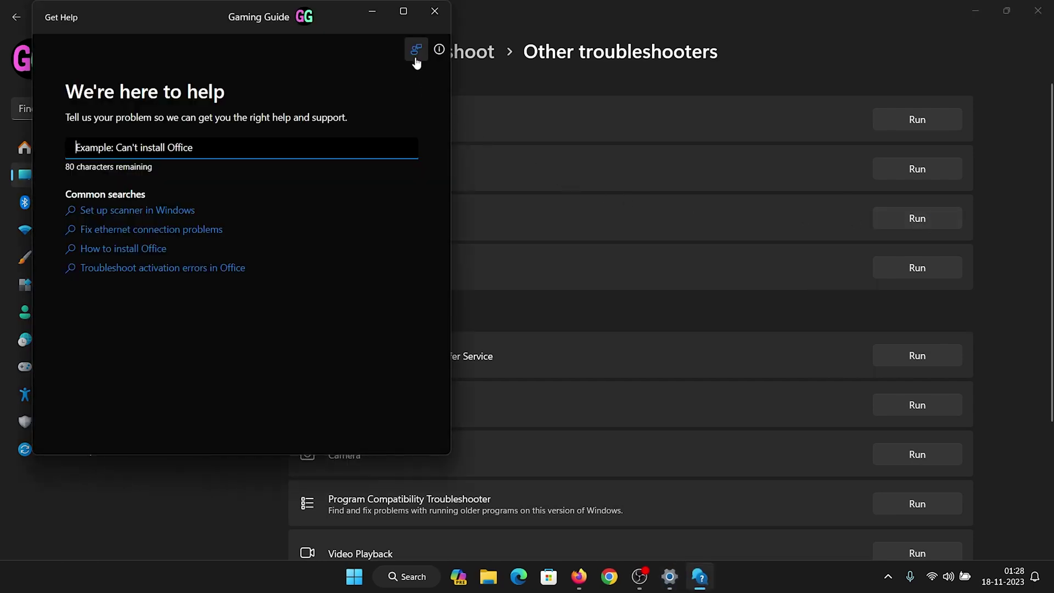
- Consent to printer diagnostics, confirm the power cycle fixed it, then close Get Help and Settings
{"action": "left_click", "coordinate": [404, 12]}
{"action": "scroll", "coordinate": [436, 358], "scroll_direction": "down", "scroll_amount": 3}
{"action": "scroll", "coordinate": [435, 358], "scroll_direction": "down", "scroll_amount": 1}
{"action": "left_click", "coordinate": [363, 247]}
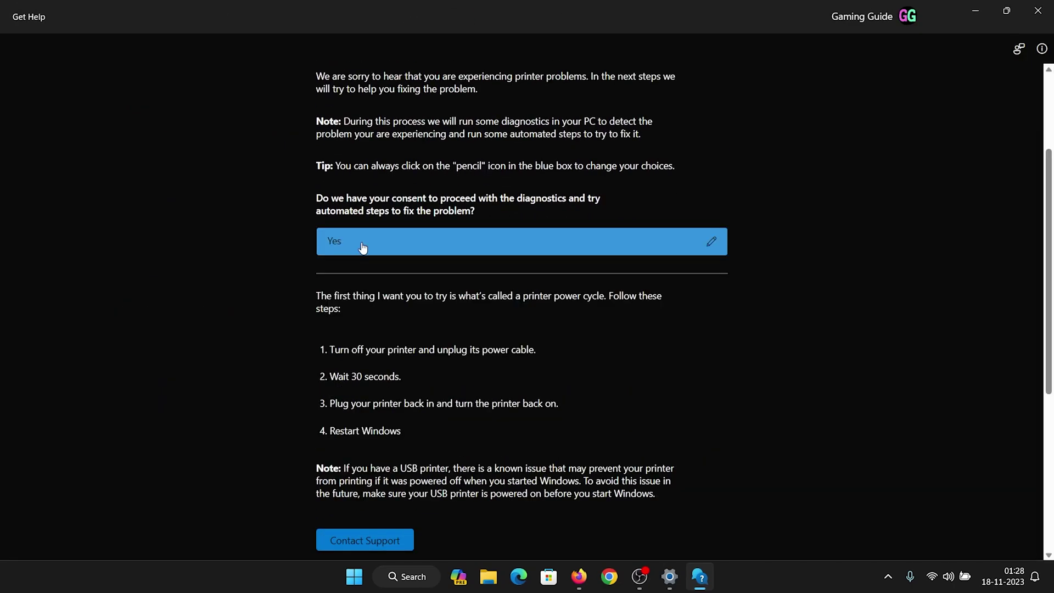
{"action": "scroll", "coordinate": [469, 346], "scroll_direction": "down", "scroll_amount": 3}
{"action": "scroll", "coordinate": [470, 346], "scroll_direction": "down", "scroll_amount": 1}
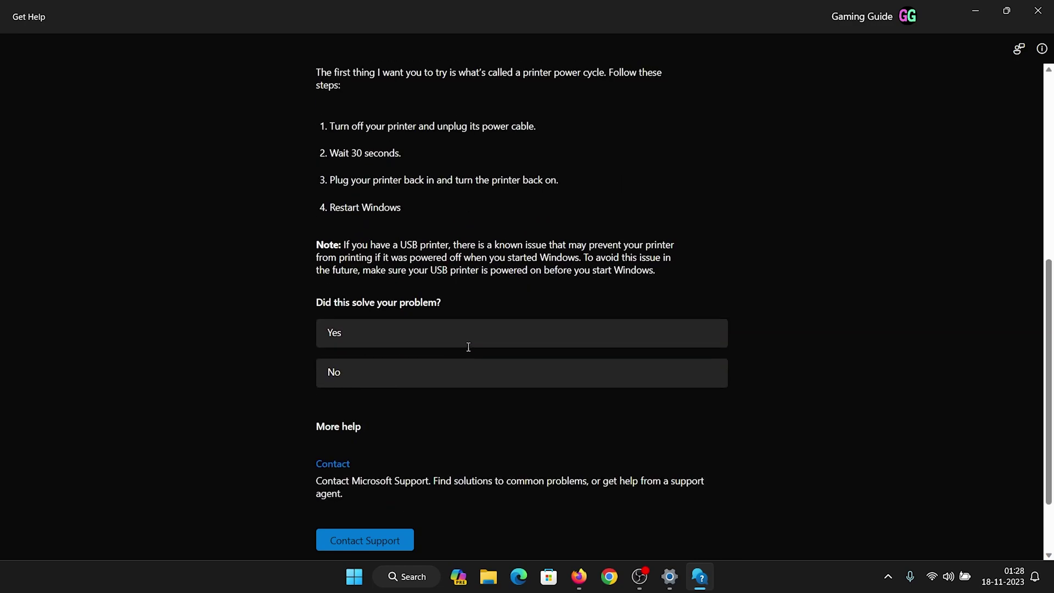
{"action": "left_click", "coordinate": [445, 338]}
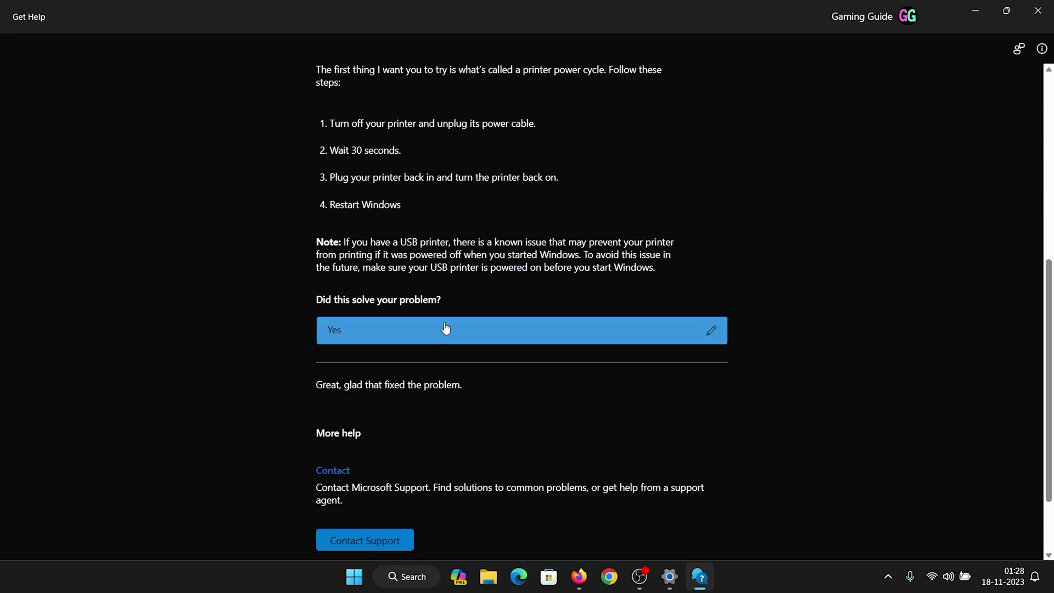
{"action": "left_click", "coordinate": [1037, 11]}
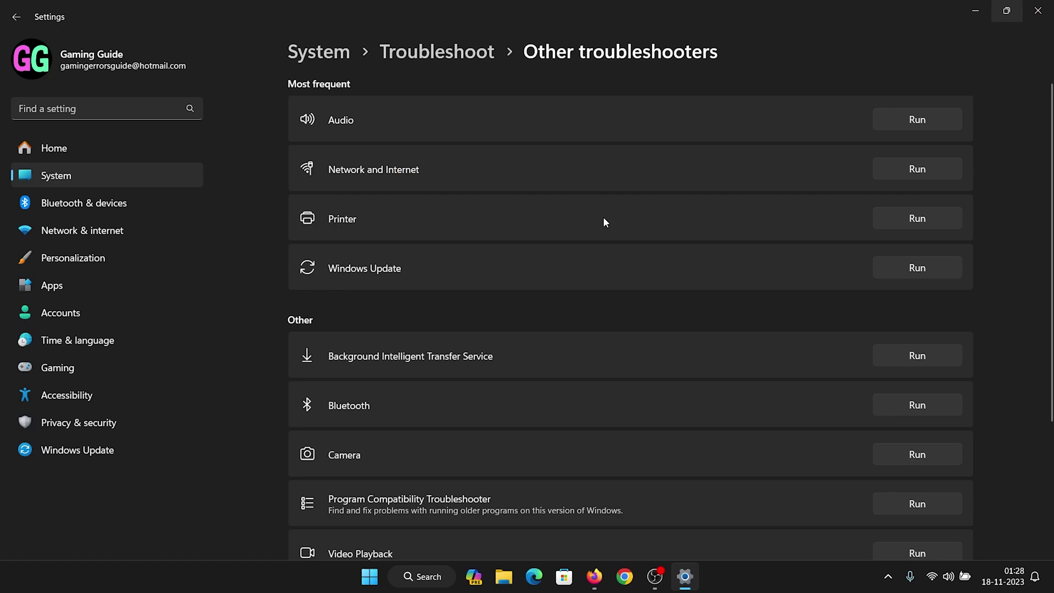
{"action": "left_click", "coordinate": [1037, 11]}
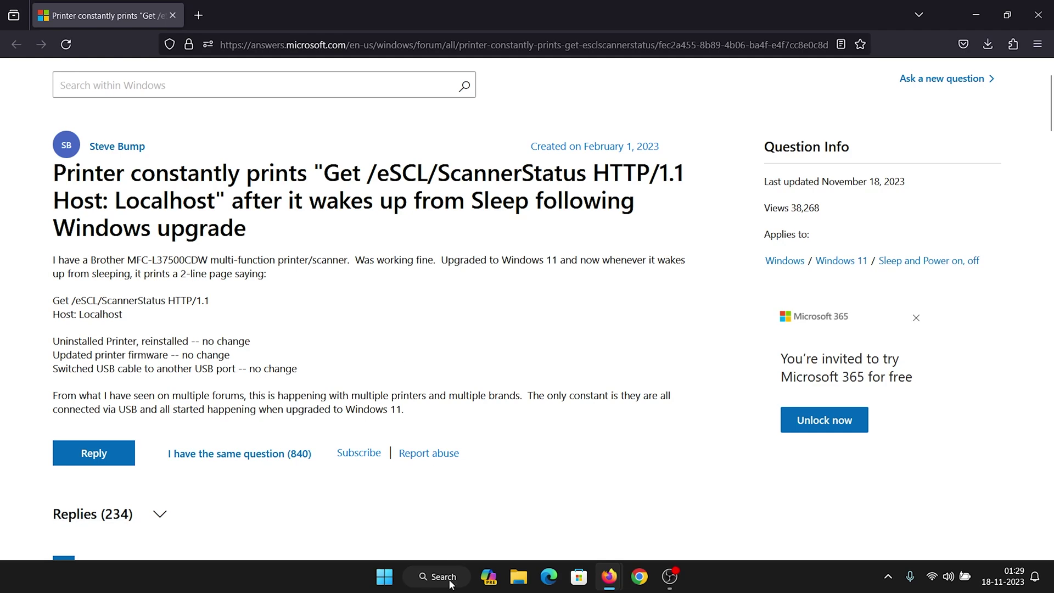
- Search automatically for a newer Microsoft Print to PDF driver under Print queues, then dismiss the result
{"action": "left_click", "coordinate": [423, 576]}
{"action": "type", "text": "device Manager"}
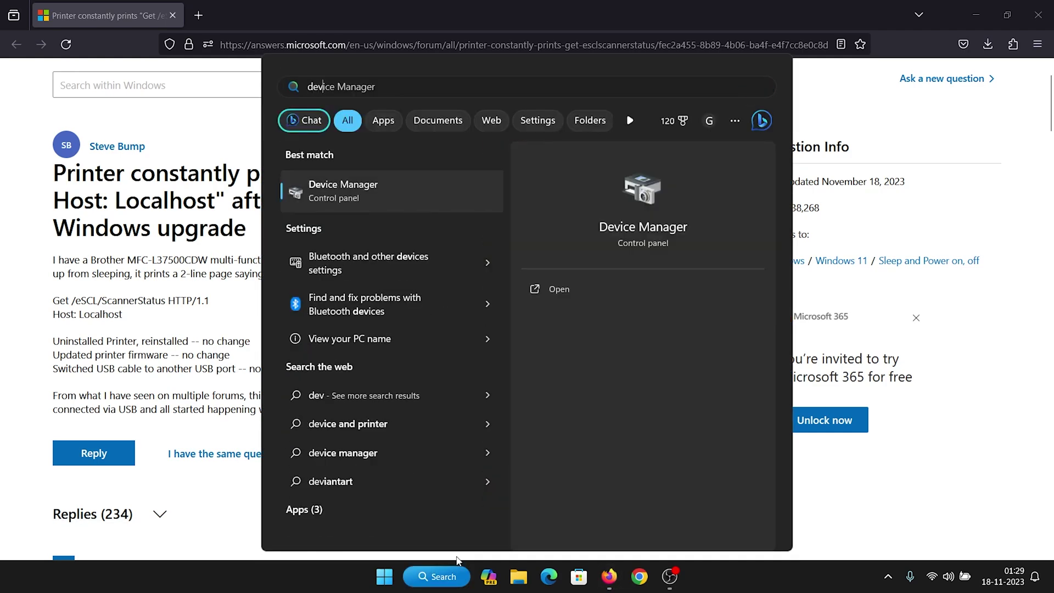
{"action": "left_click", "coordinate": [377, 195]}
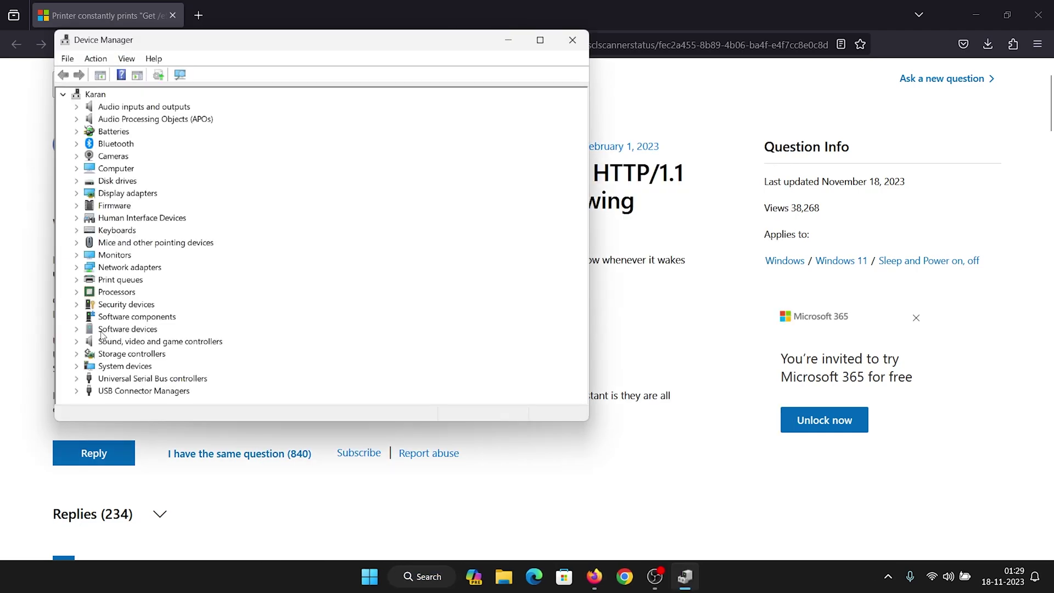
{"action": "left_click", "coordinate": [76, 279]}
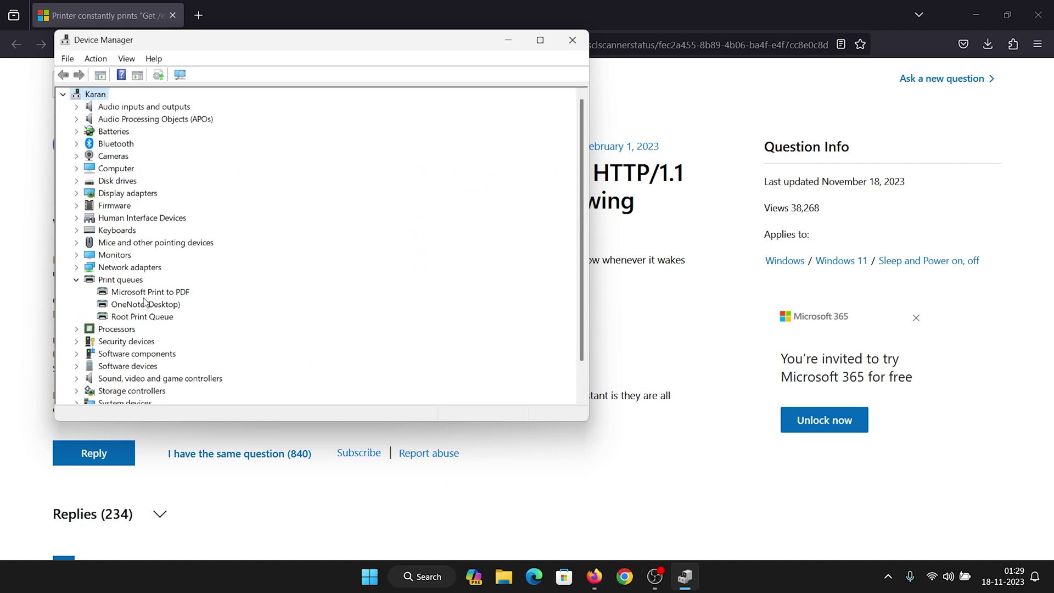
{"action": "right_click", "coordinate": [144, 291]}
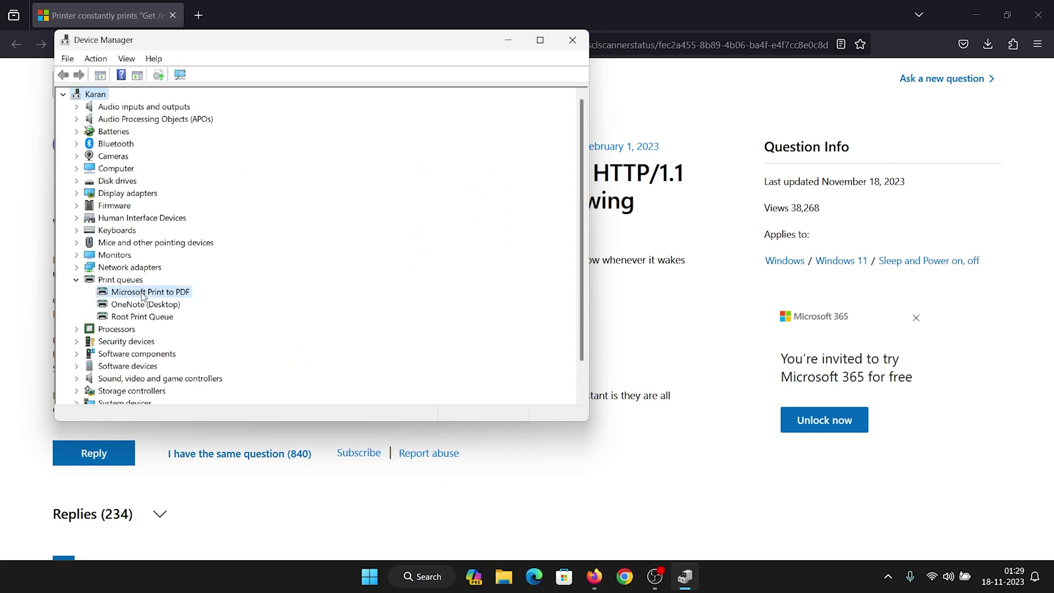
{"action": "left_click", "coordinate": [192, 309]}
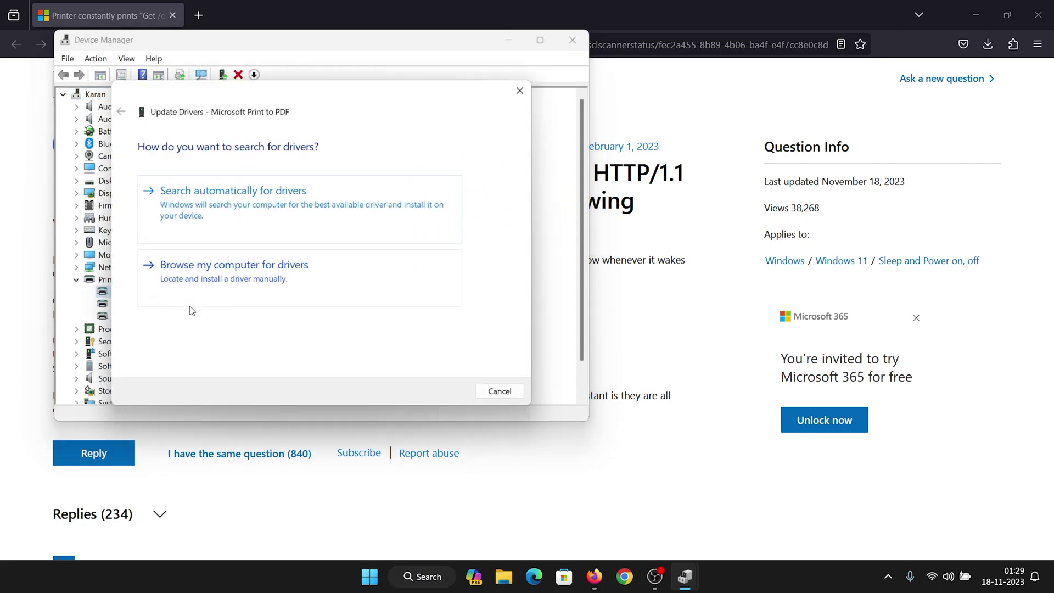
{"action": "left_click", "coordinate": [219, 207]}
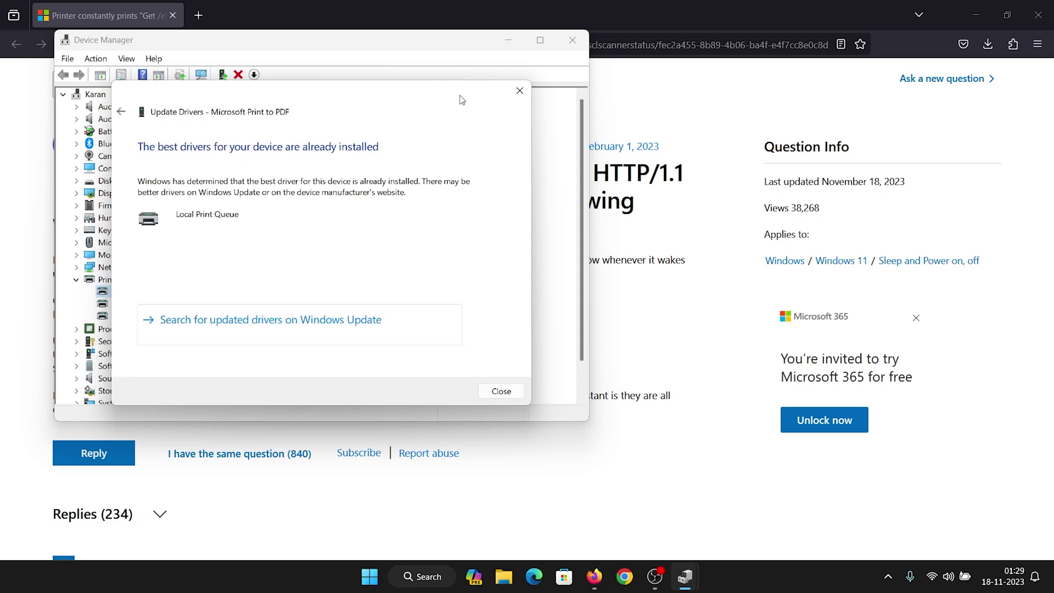
{"action": "left_click", "coordinate": [519, 90]}
{"action": "left_click", "coordinate": [572, 41]}
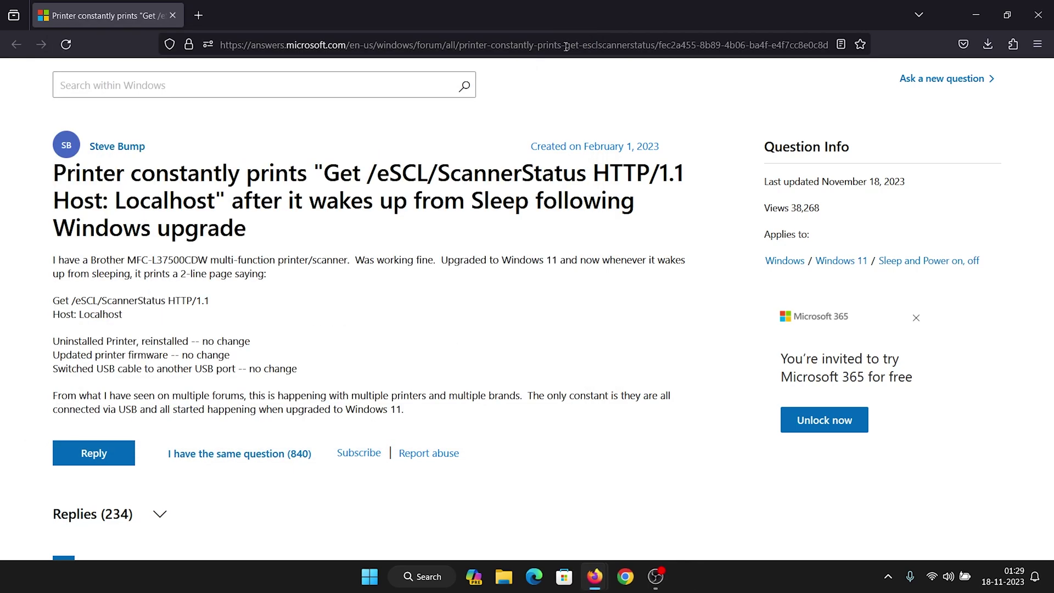